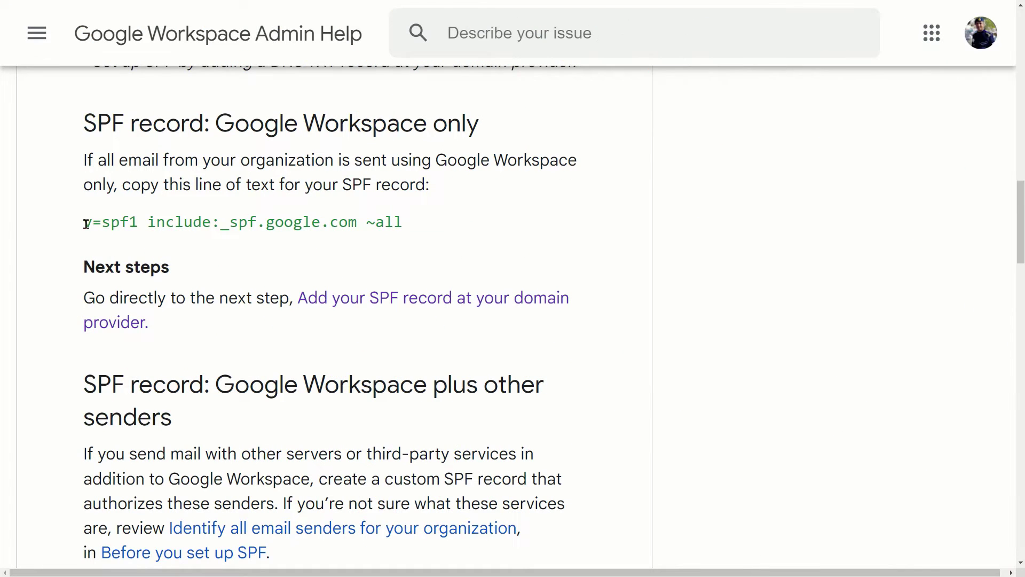
Copy the SPF line v=spf1 include:_spf.google.com ~all from Google Workspace Admin Help.
left_click_drag(84, 222, 416, 223)
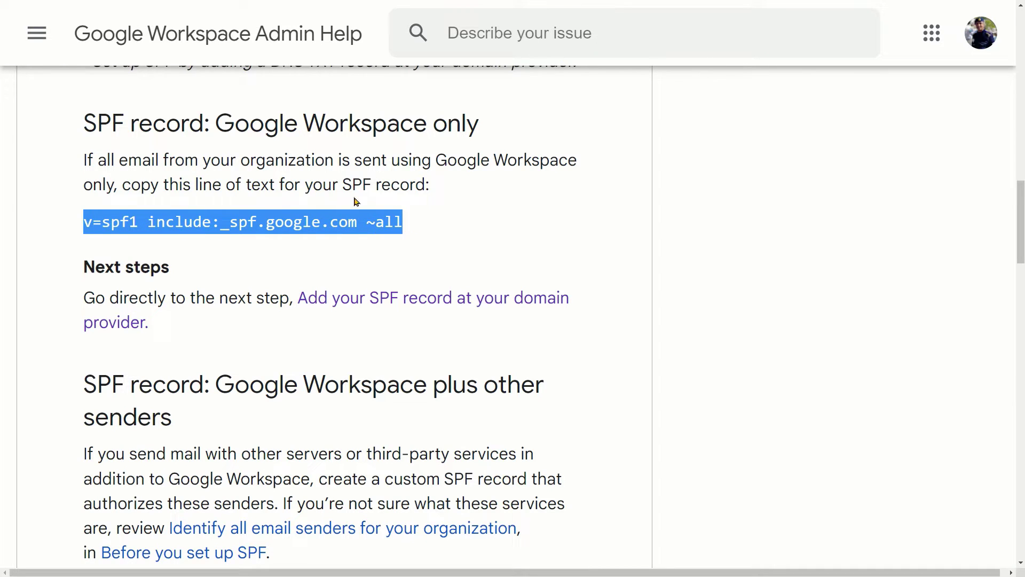
scroll(270, 180, "down", 1)
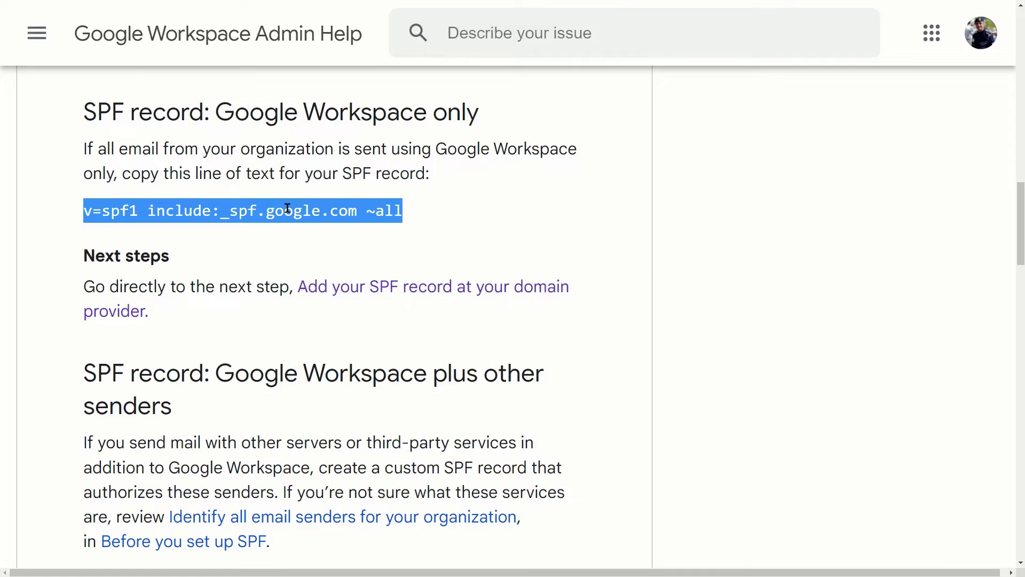
right_click(289, 208)
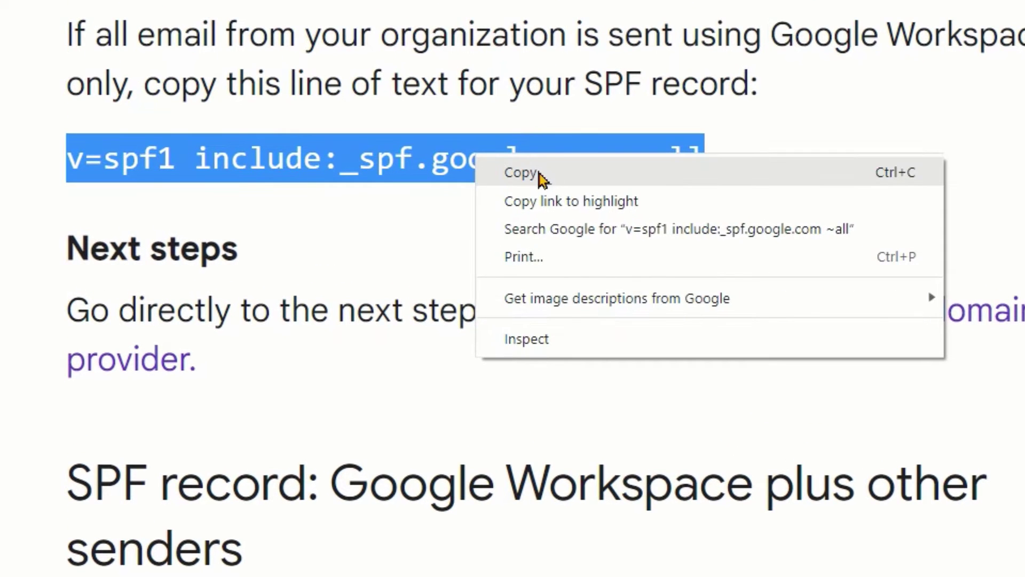
left_click(538, 175)
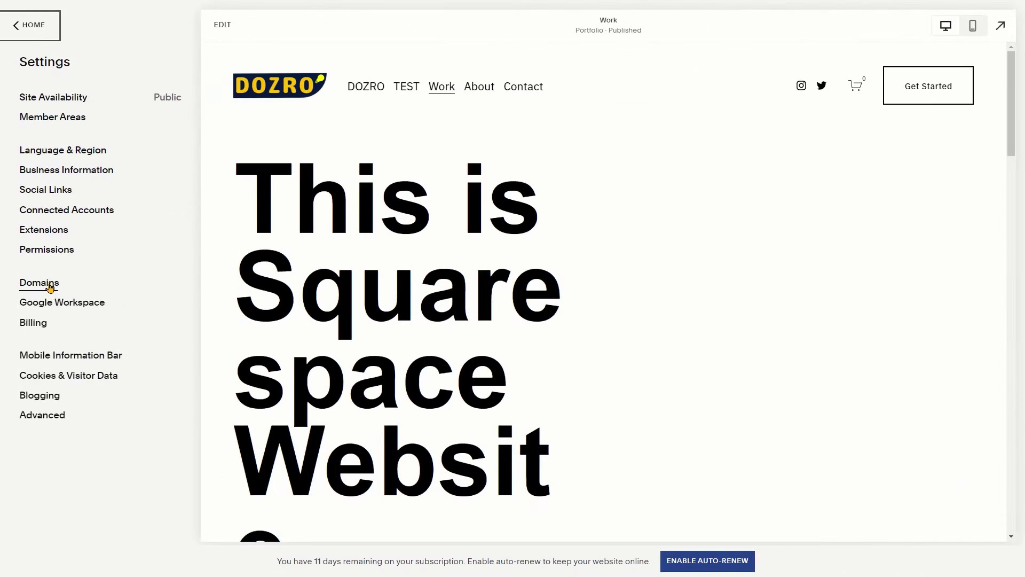
Go to Domains, select ozi9.com and bring up its DNS Settings records.
left_click(50, 286)
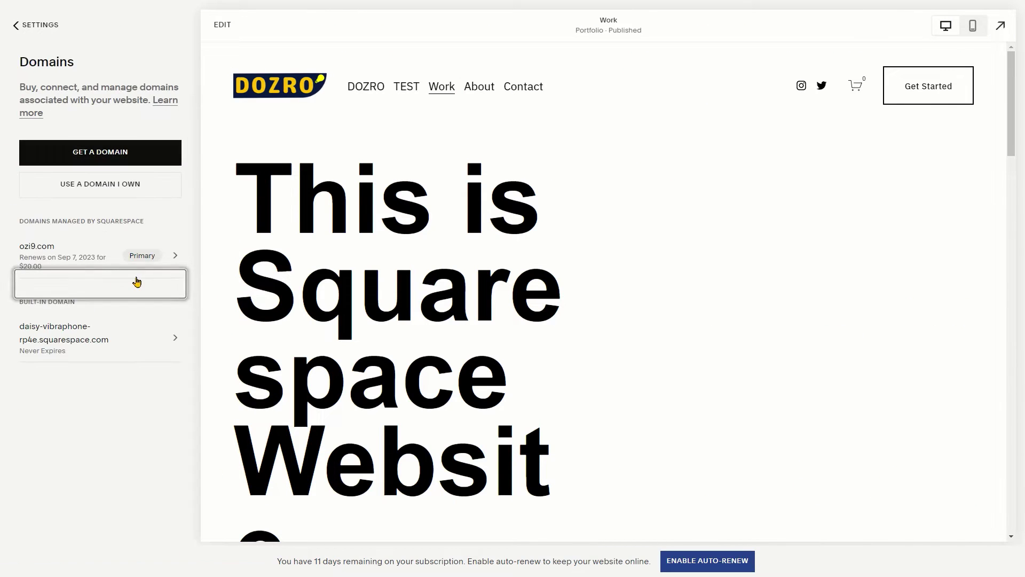
left_click(62, 258)
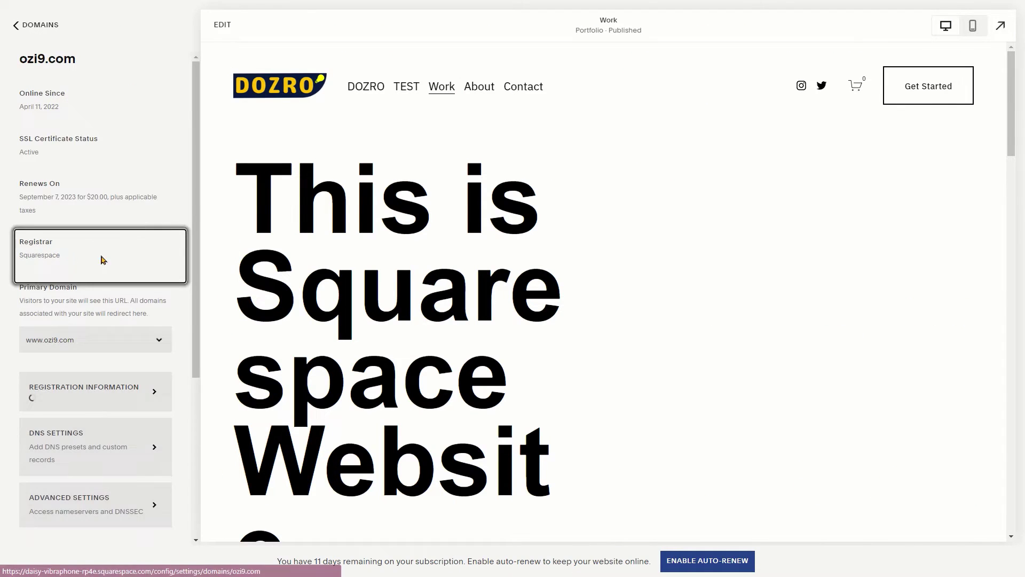
scroll(80, 243, "down", 4)
left_click(73, 233)
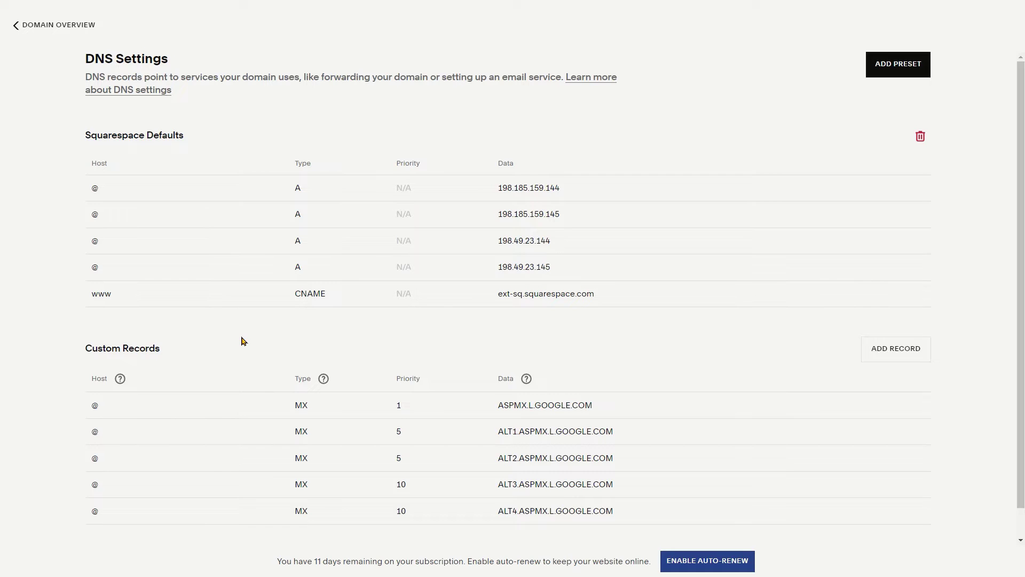
scroll(260, 338, "down", 1)
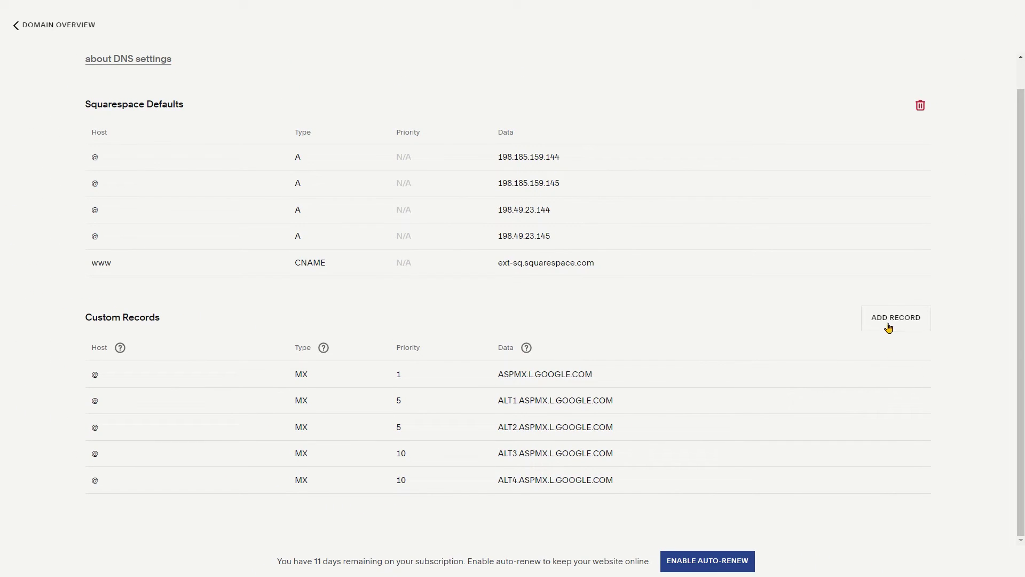
Add and save a TXT record with host @ and data v=spf1 include:_spf.google.com ~all.
left_click(891, 318)
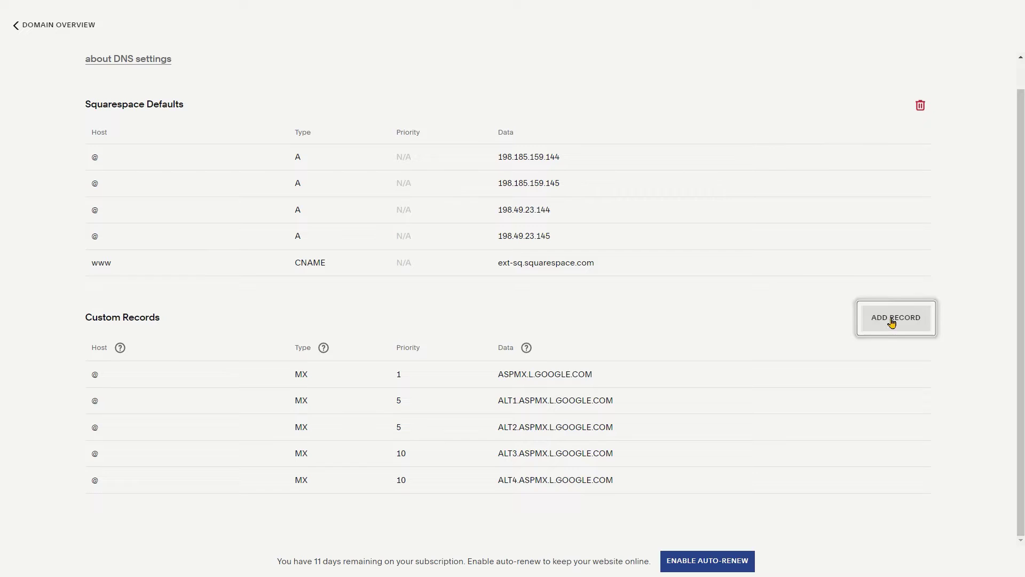
scroll(614, 514, "down", 1)
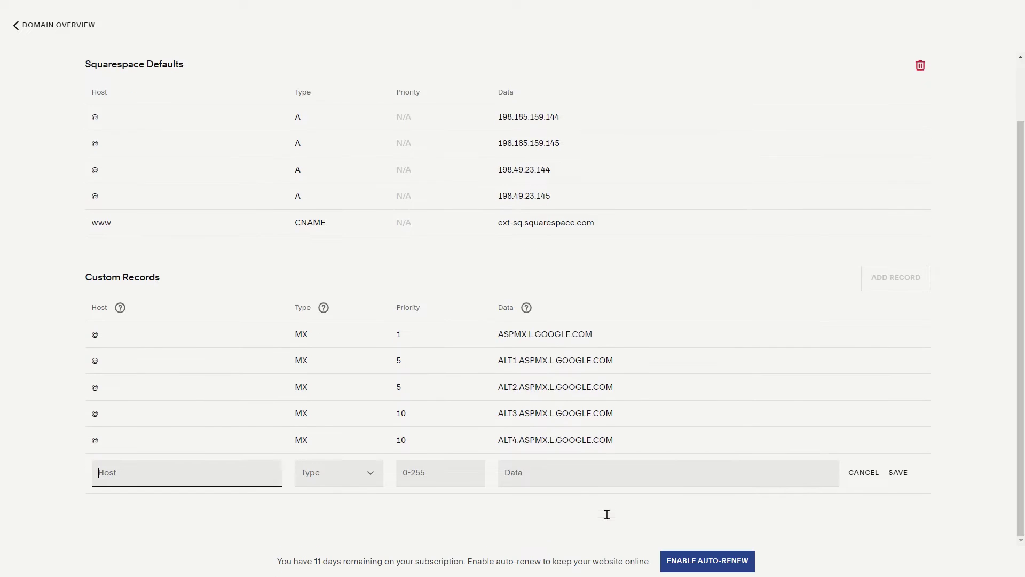
left_click(543, 473)
right_click(543, 473)
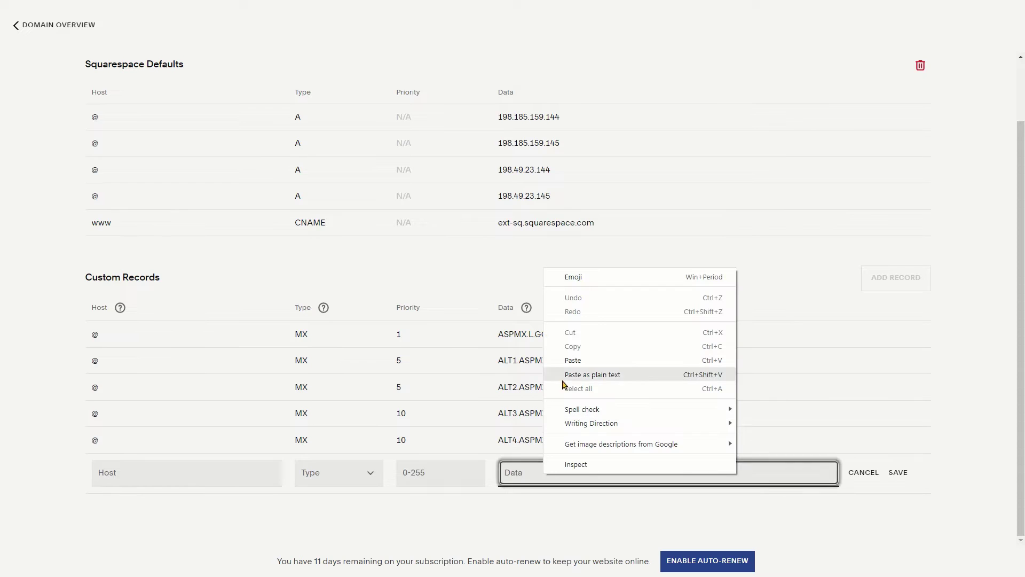
left_click(596, 375)
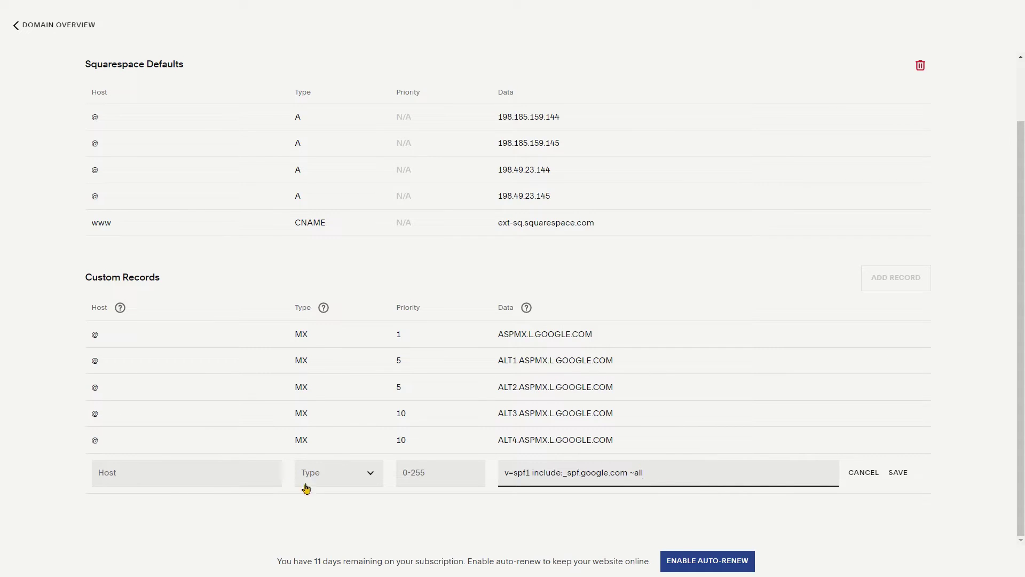
left_click(164, 472)
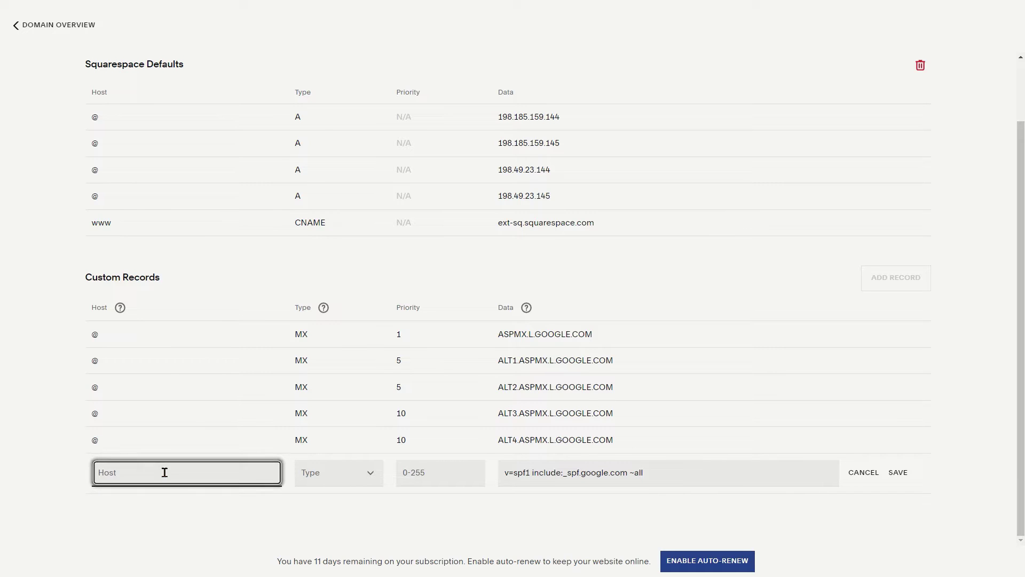
type("@")
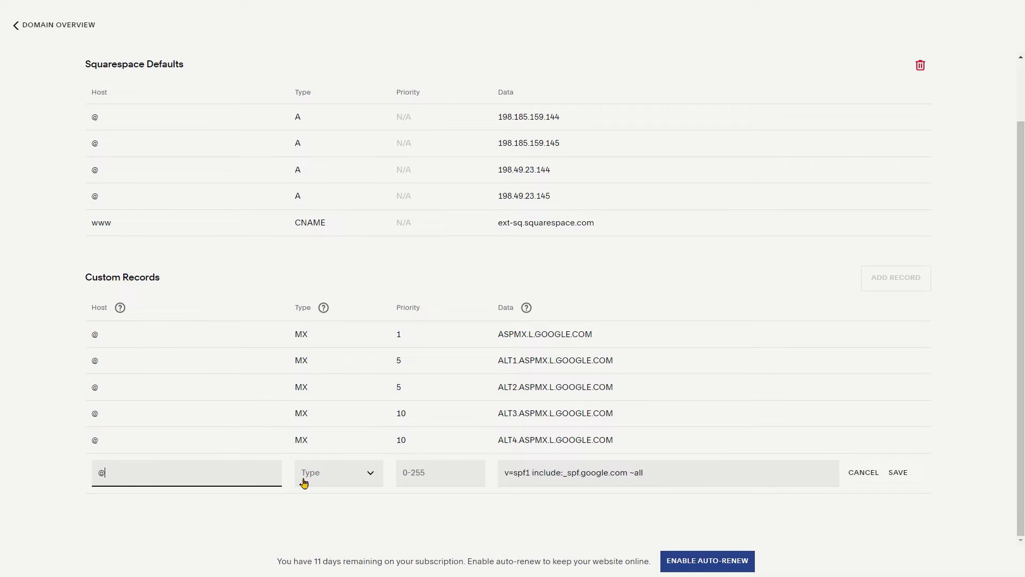
left_click(372, 480)
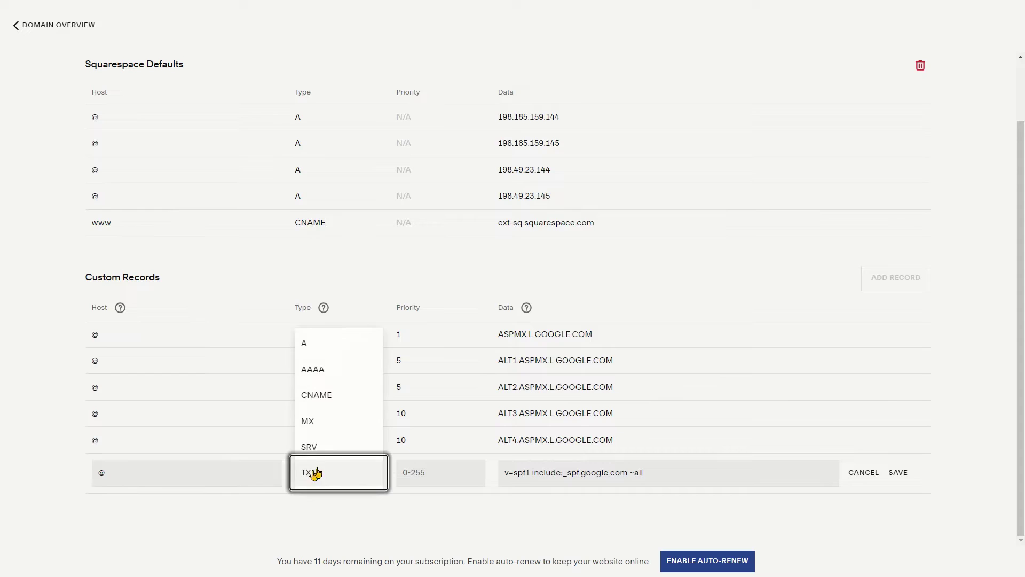
left_click(316, 474)
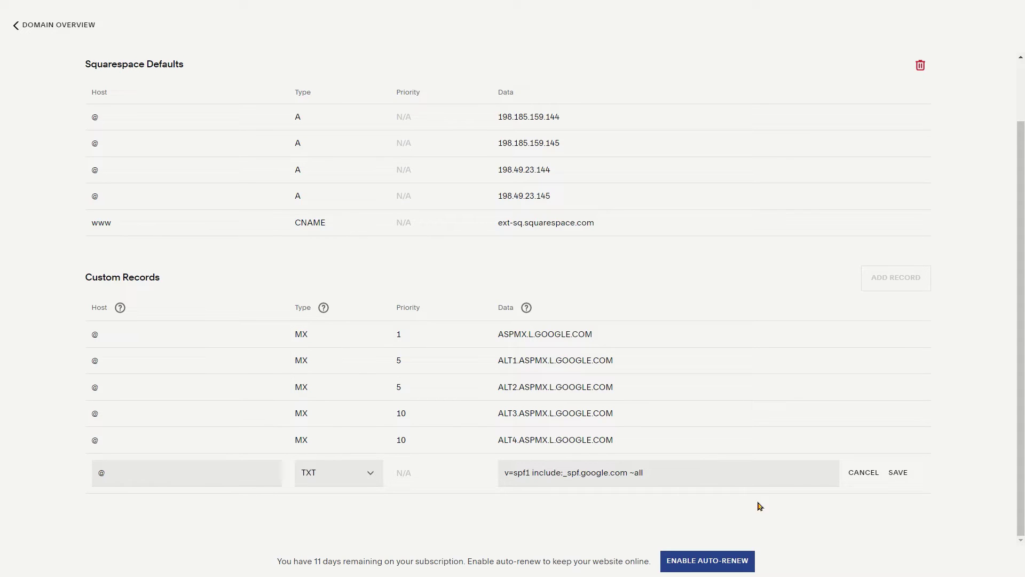
left_click(898, 473)
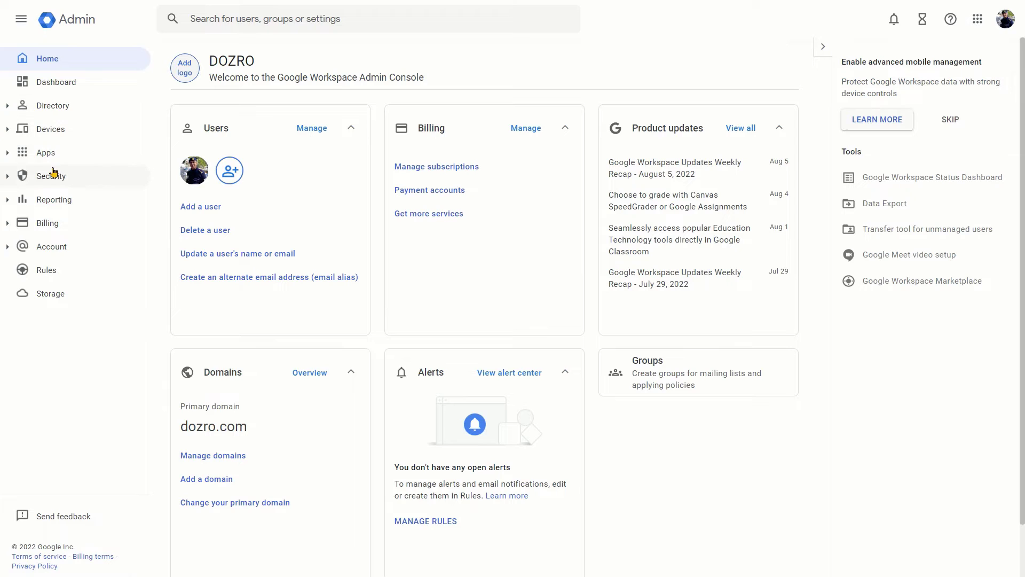
In Gmail's Authenticate email settings, start a new DKIM record with a 2048-bit key.
left_click(13, 154)
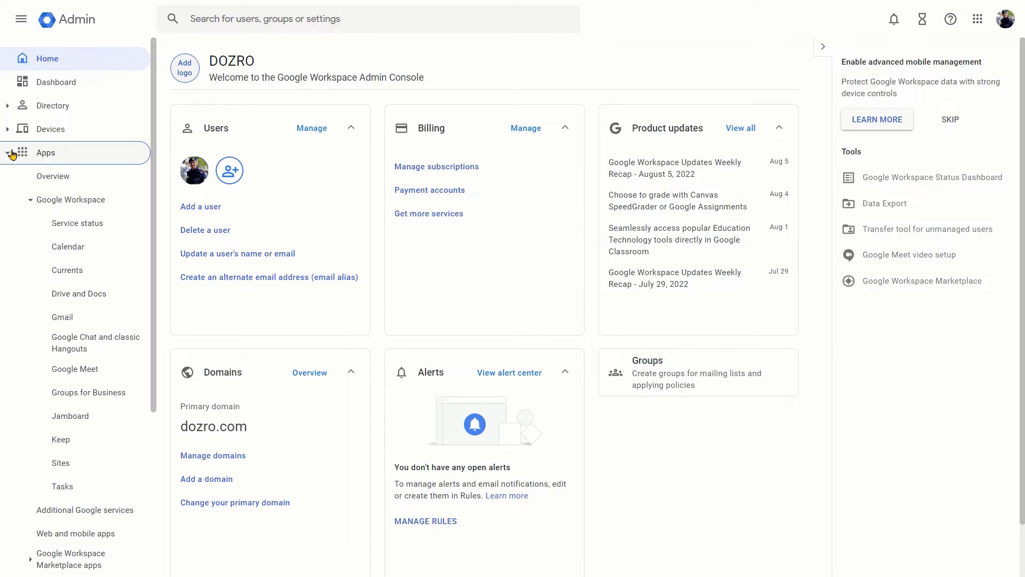
left_click(63, 319)
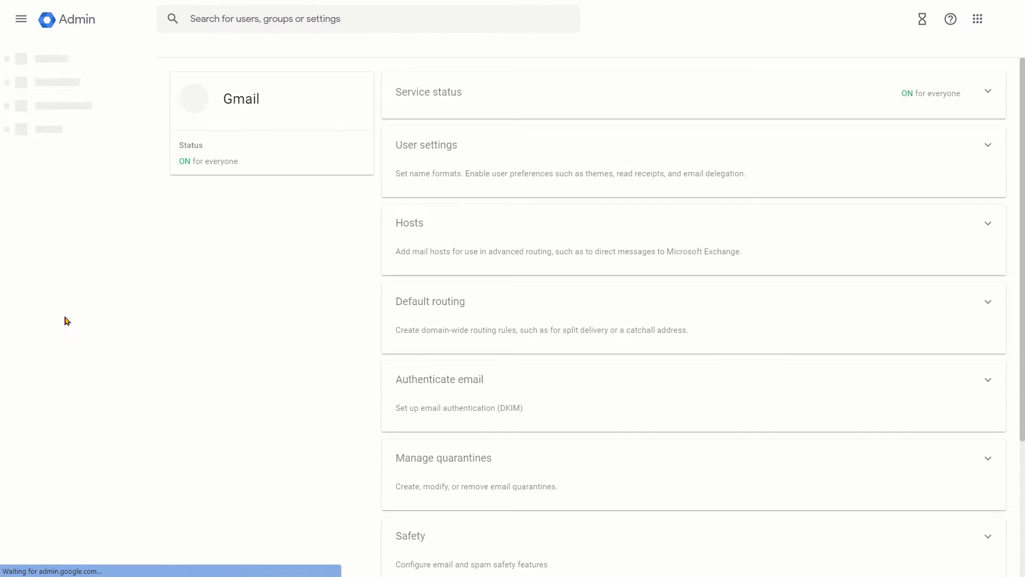
left_click(473, 394)
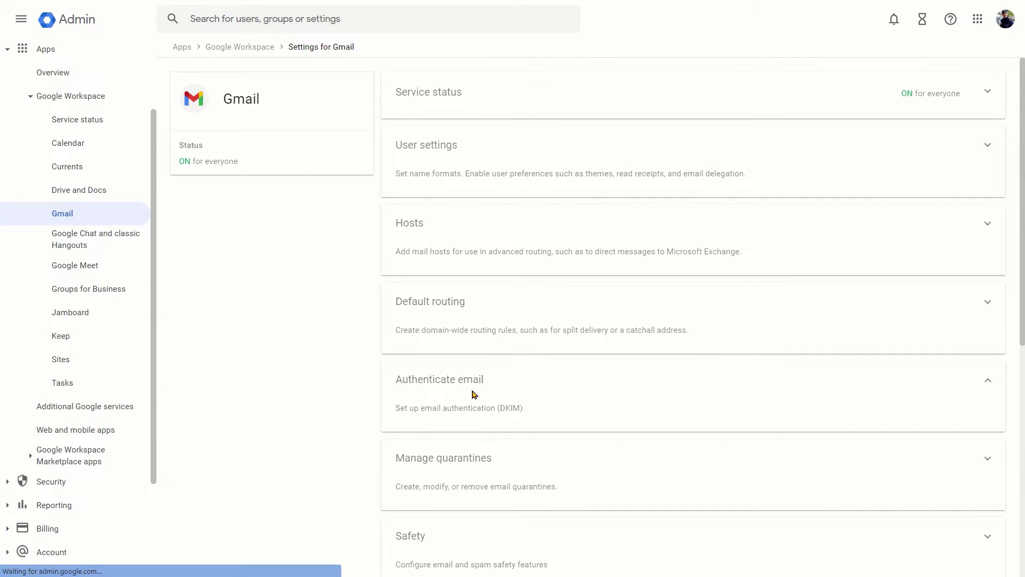
left_click(955, 331)
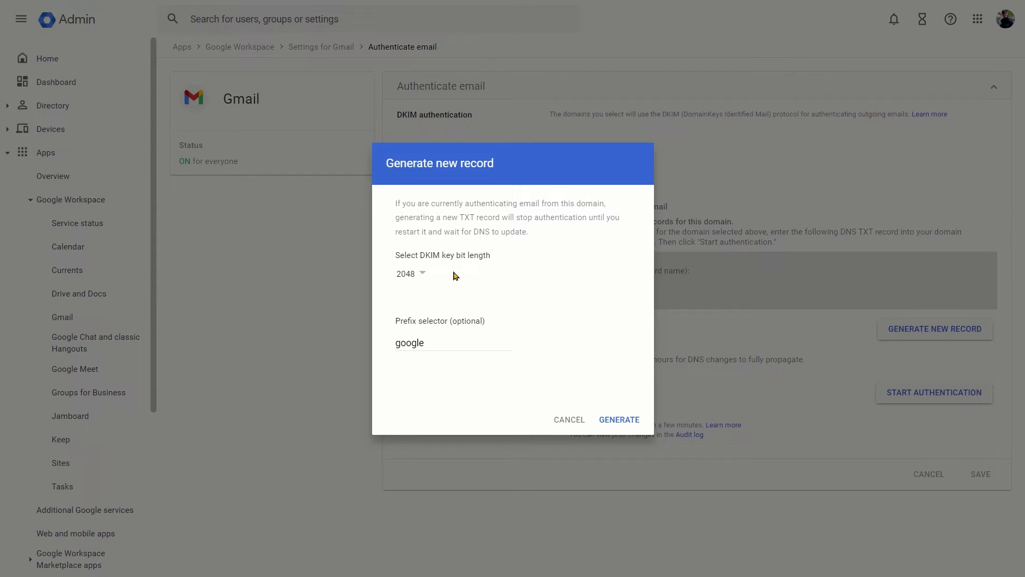
left_click(425, 275)
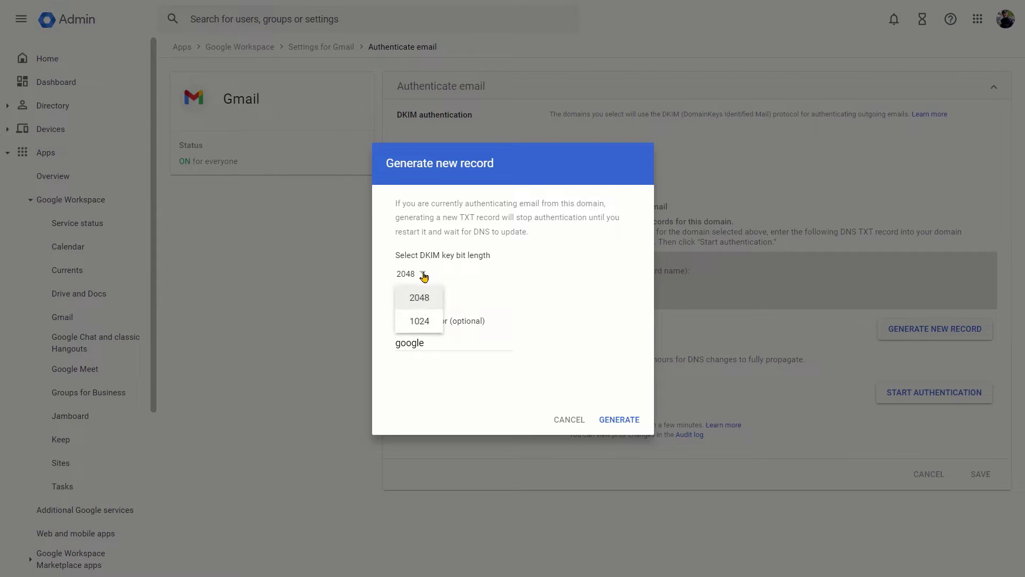
left_click(485, 275)
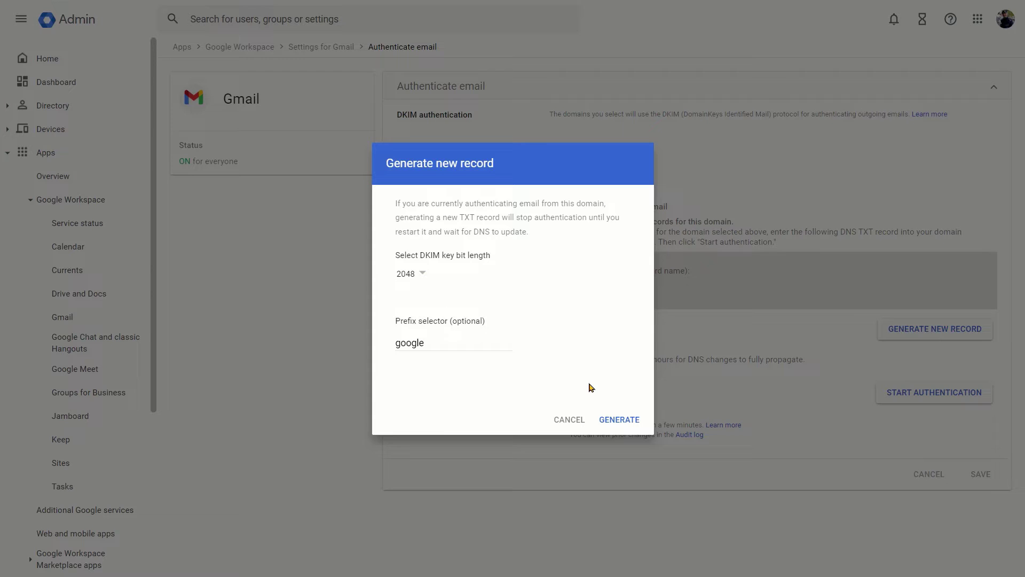
Generate the DKIM record from the Generate new record dialog.
left_click(625, 422)
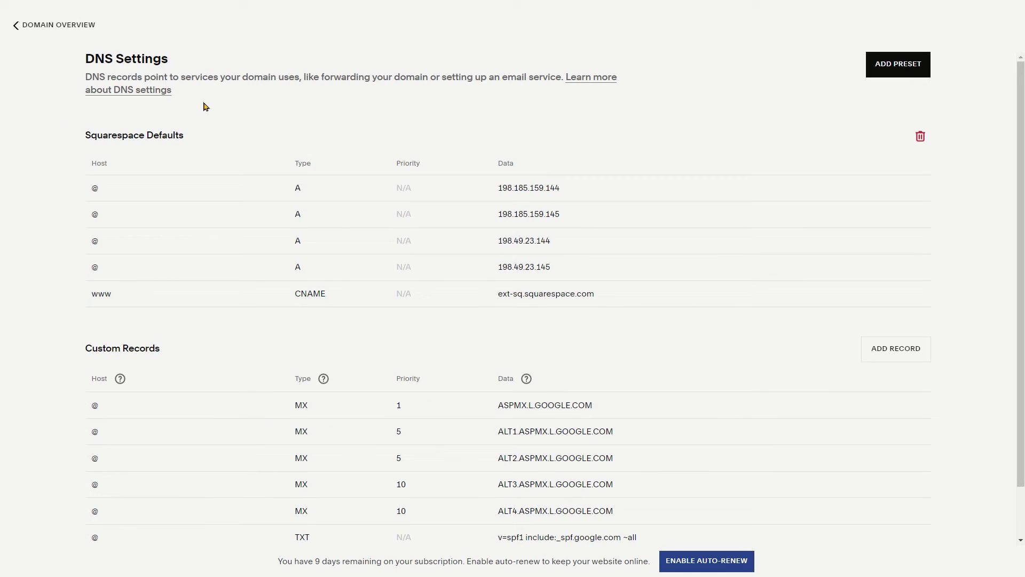
Add and save a TXT record with host google_domainkey and the pasted v=DKIM1 value.
scroll(225, 192, "down", 1)
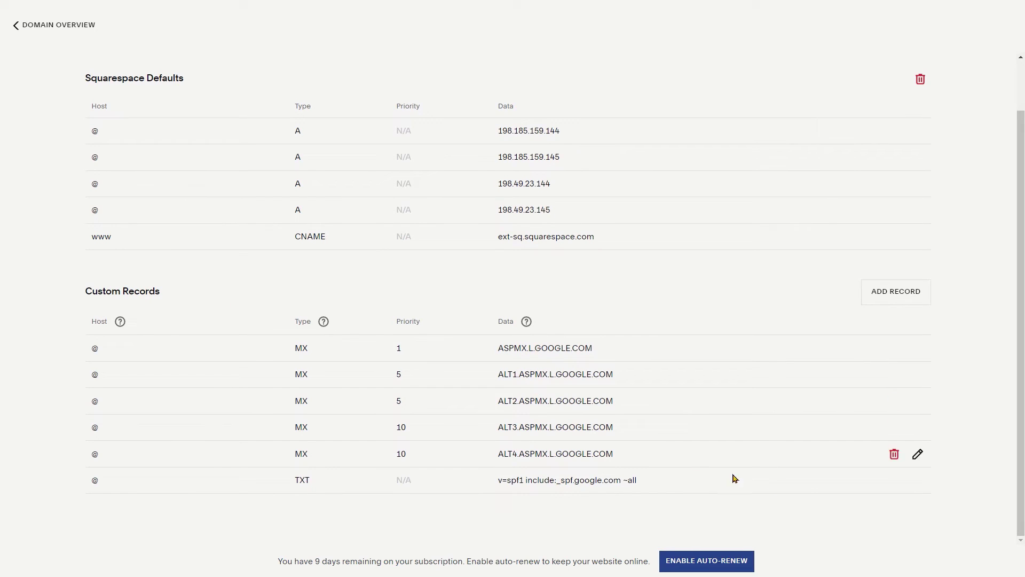
left_click(896, 293)
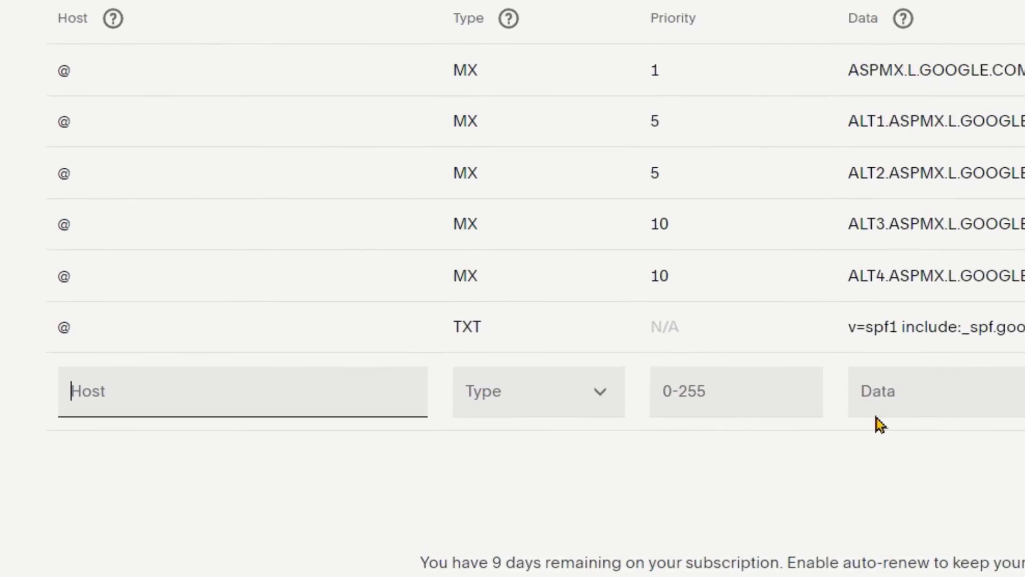
right_click(110, 389)
left_click(198, 183)
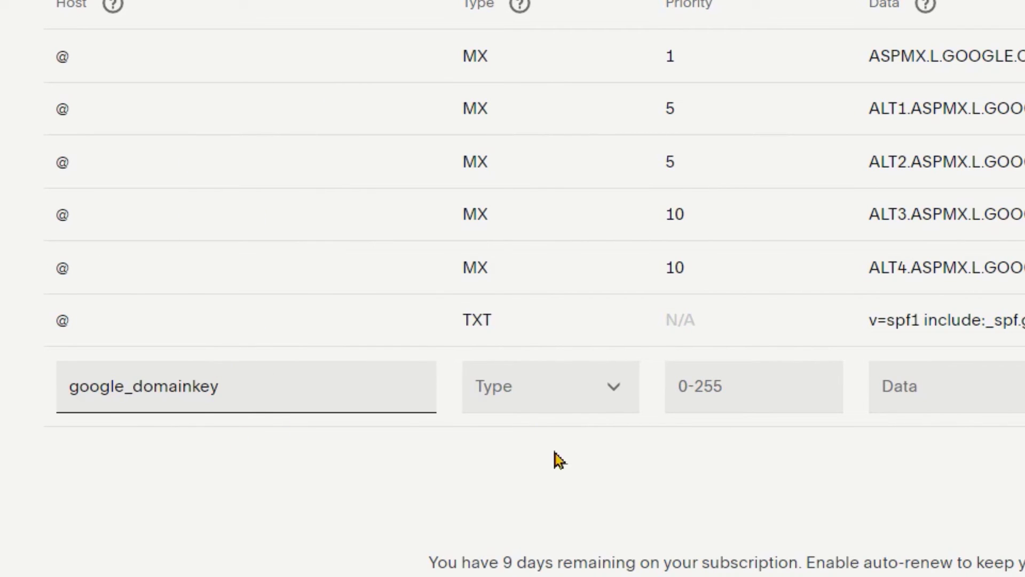
left_click(620, 396)
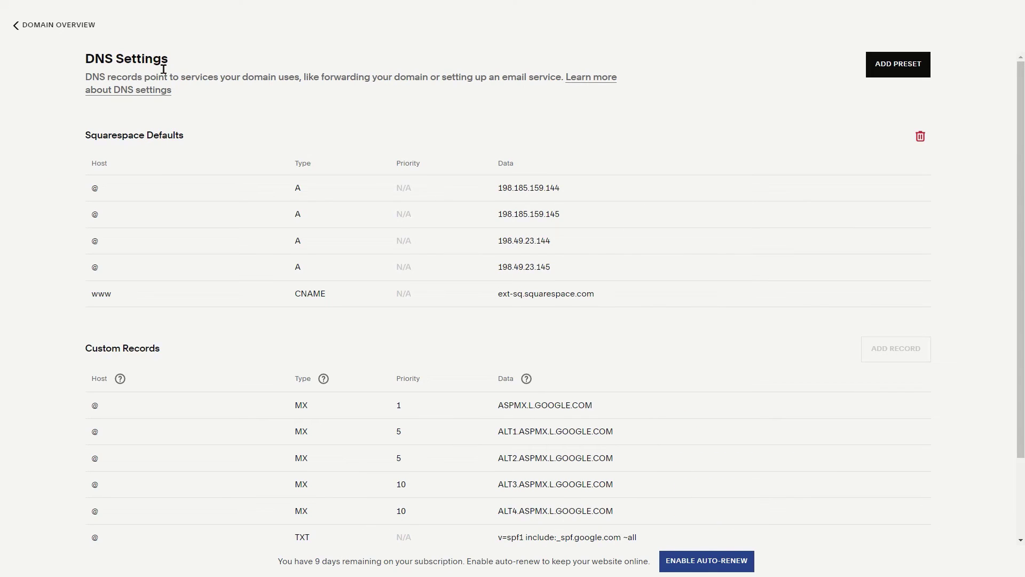
scroll(284, 275, "down", 2)
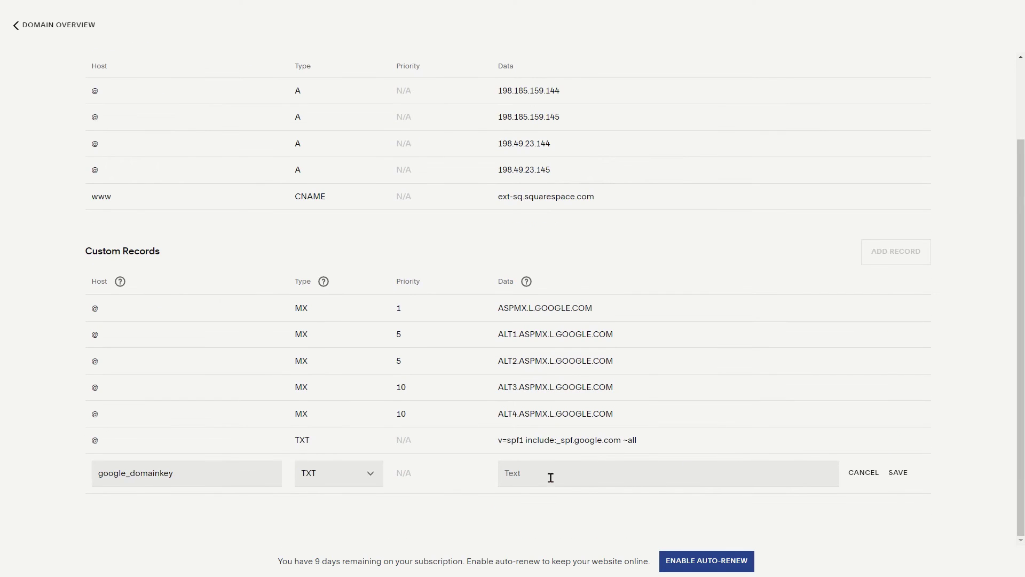
right_click(541, 475)
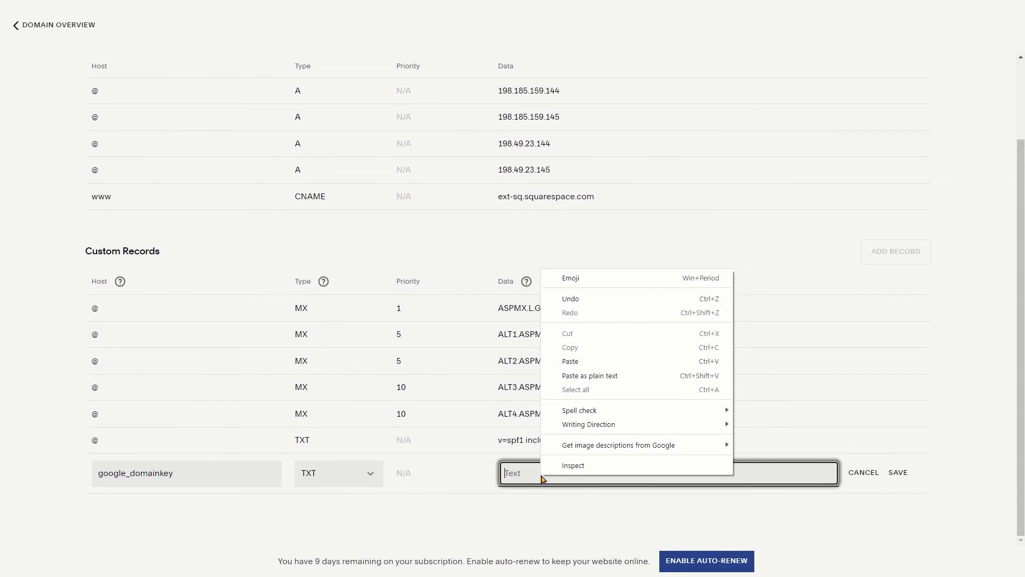
left_click(595, 376)
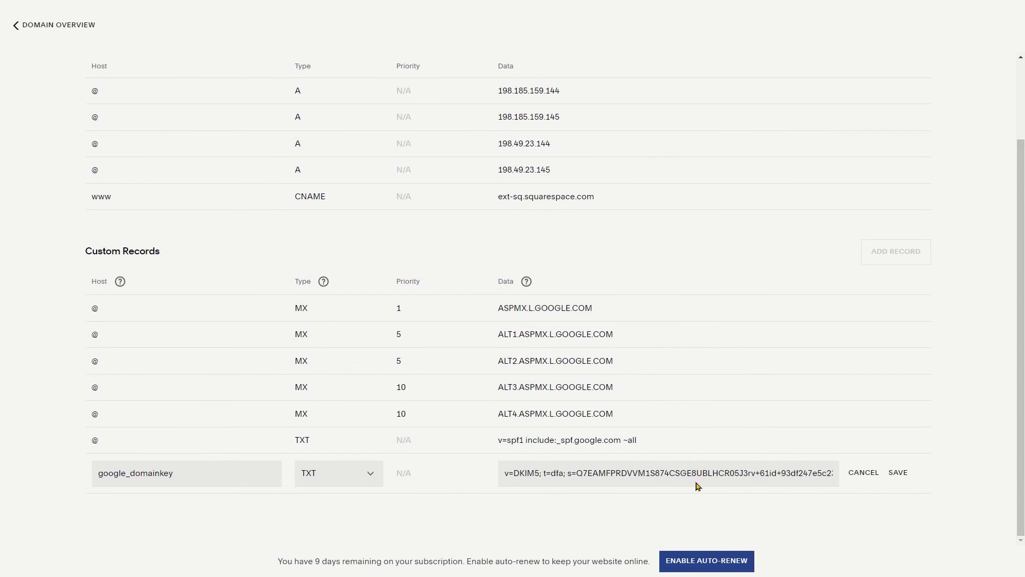
left_click(898, 473)
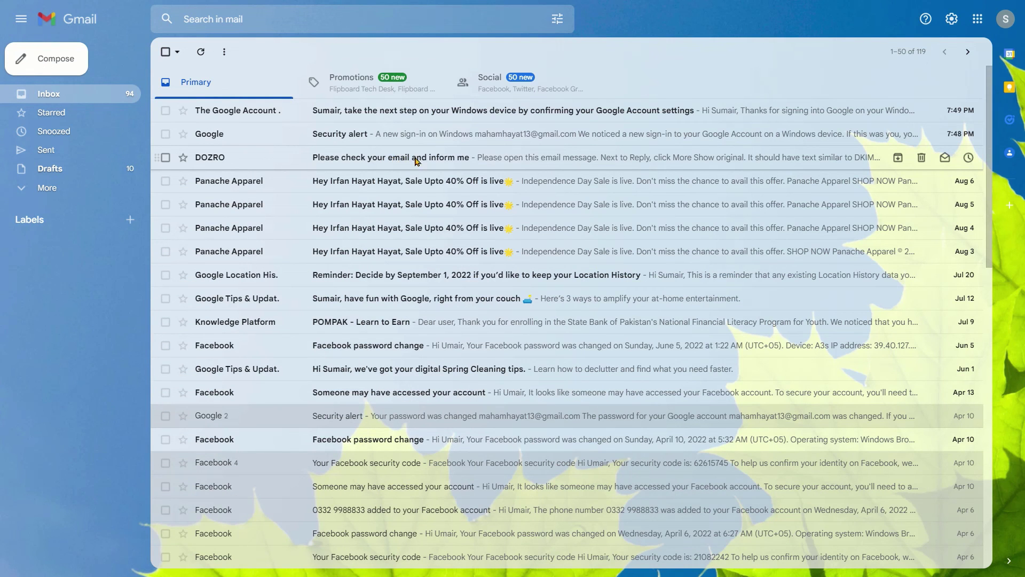
Open the DOZRO test email and show its original message source.
left_click(417, 161)
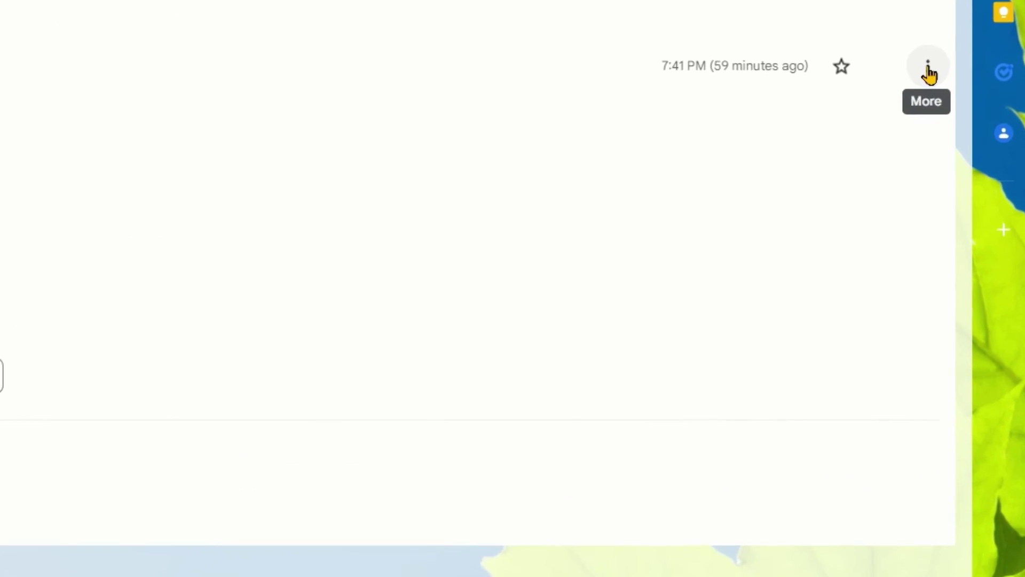
left_click(928, 68)
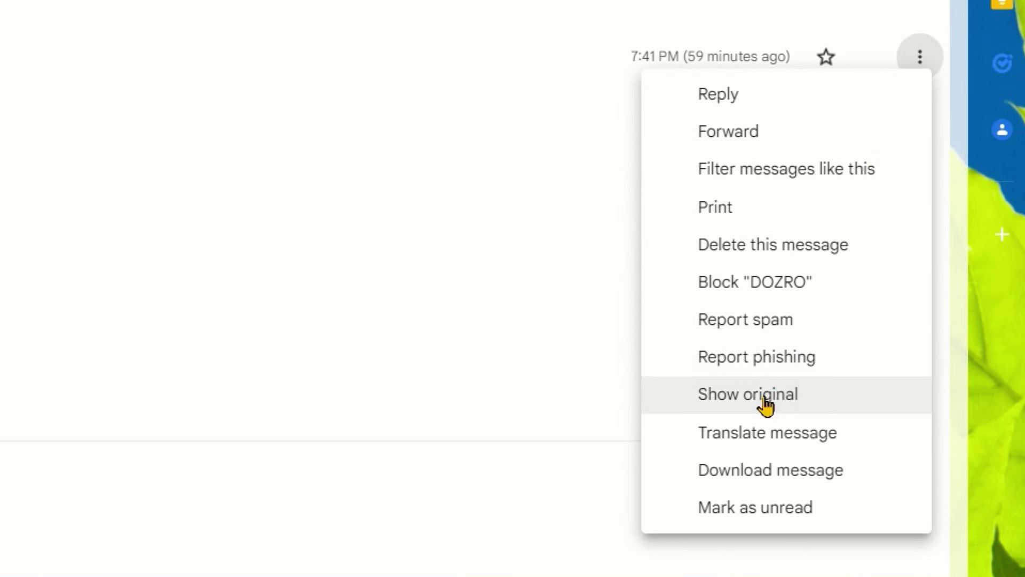
left_click(794, 398)
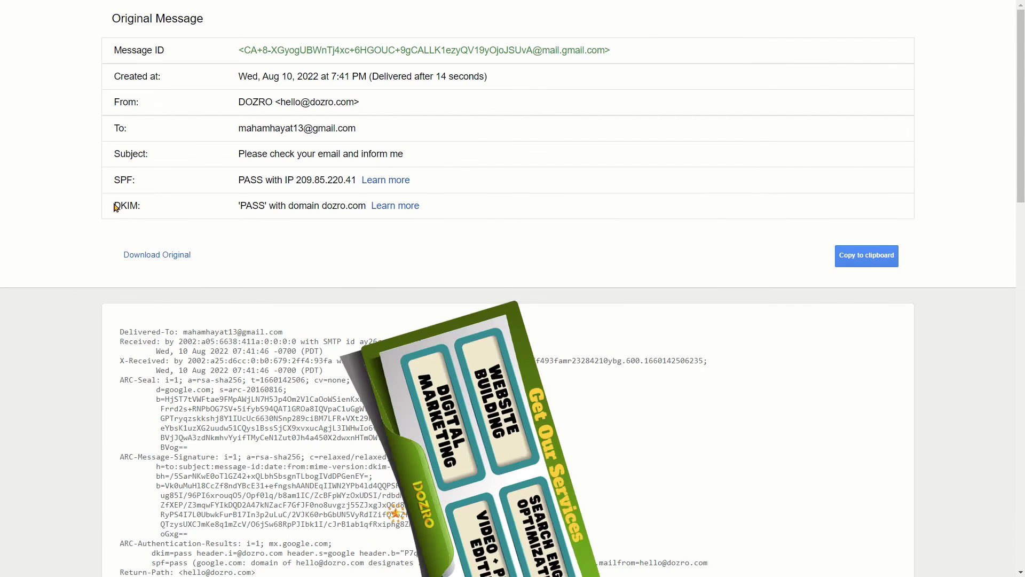
Highlight the SPF PASS (IP 209.85.220.41) and DKIM PASS (dozro.com) result rows.
left_click_drag(120, 202, 366, 205)
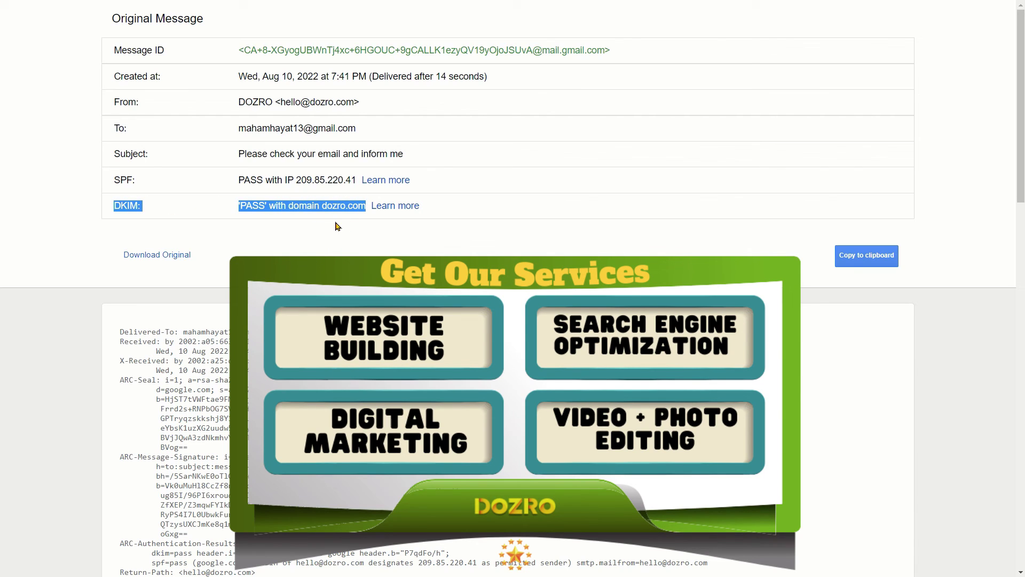
left_click(118, 182)
left_click_drag(118, 181, 357, 181)
left_click(114, 178)
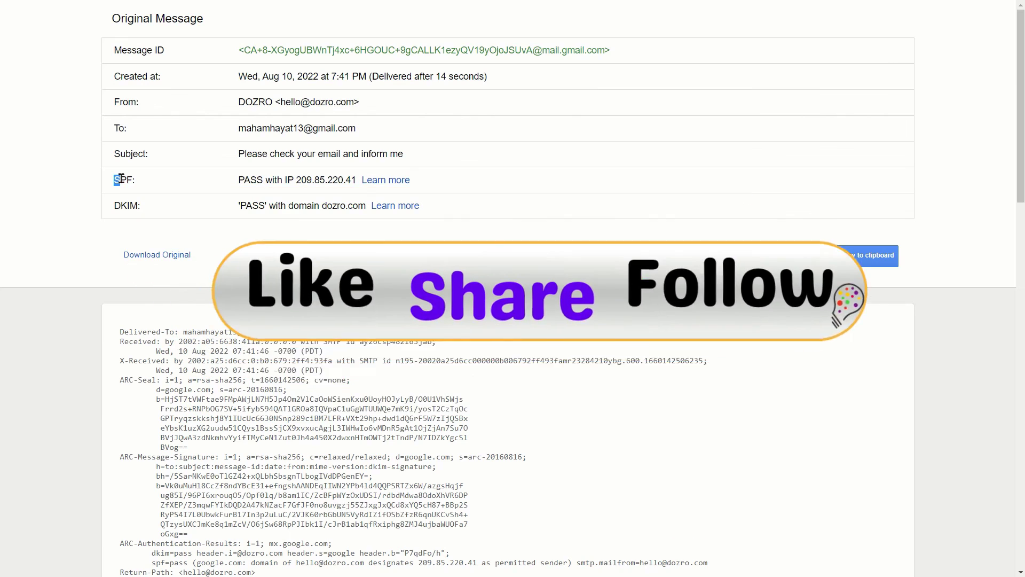
left_click_drag(115, 178, 149, 178)
left_click_drag(244, 178, 368, 207)
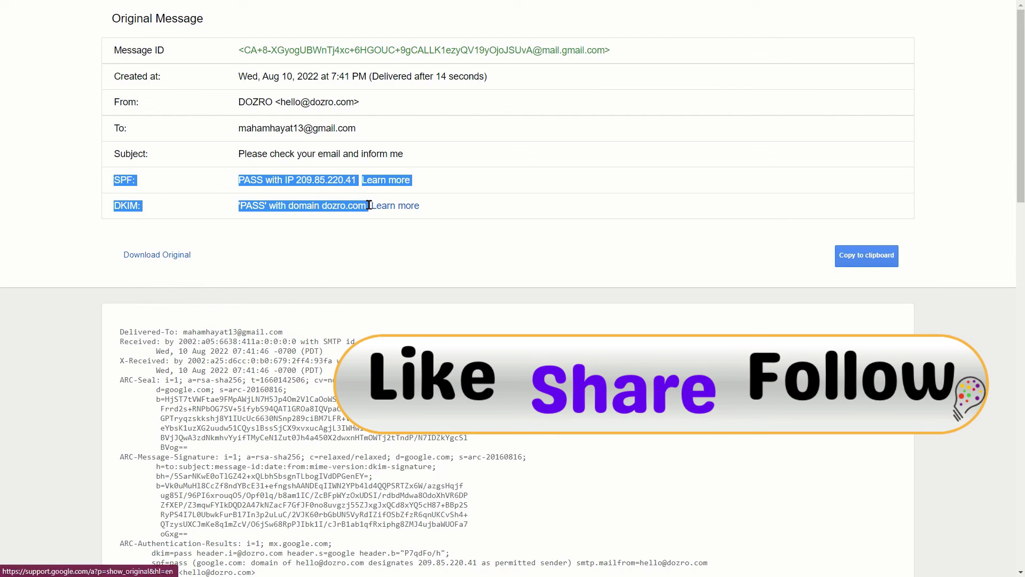